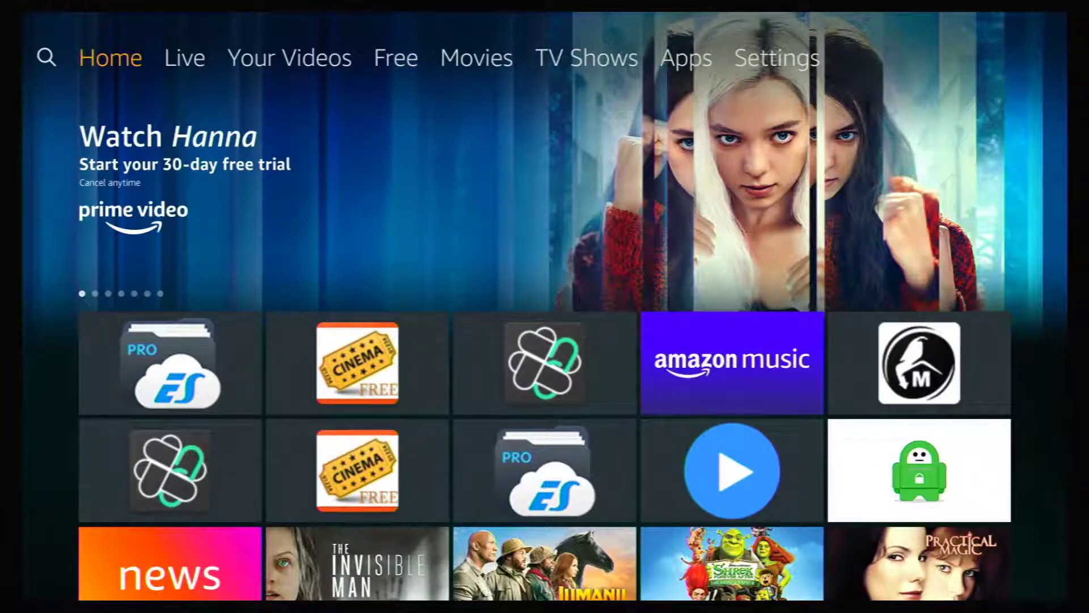
Step: Go to Settings, then My Fire TV, and open the Developer options page
key("Right")
key("Right")
key("Right")
key("Right")
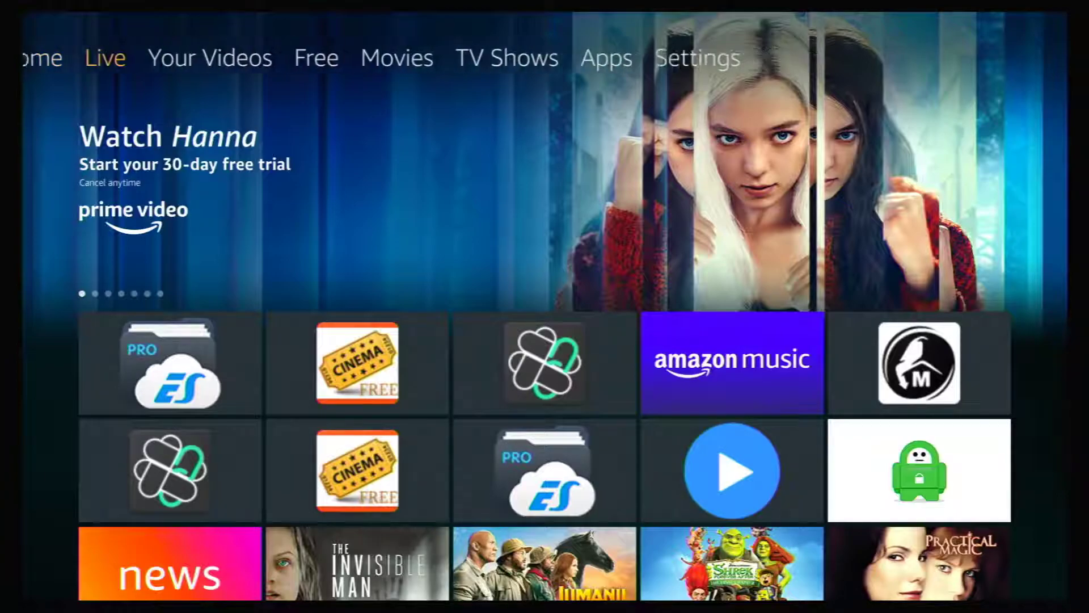
key("Right")
key("Right")
key("Right")
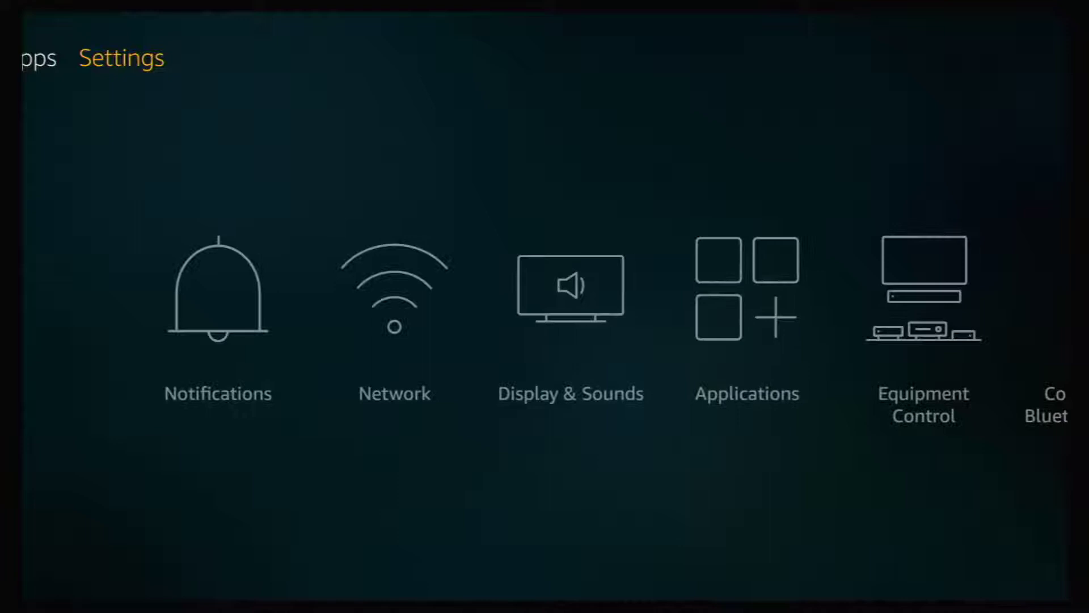
key("Down")
key("Right")
key("Right")
key("Right")
key("Right")
key("Right")
key("Right")
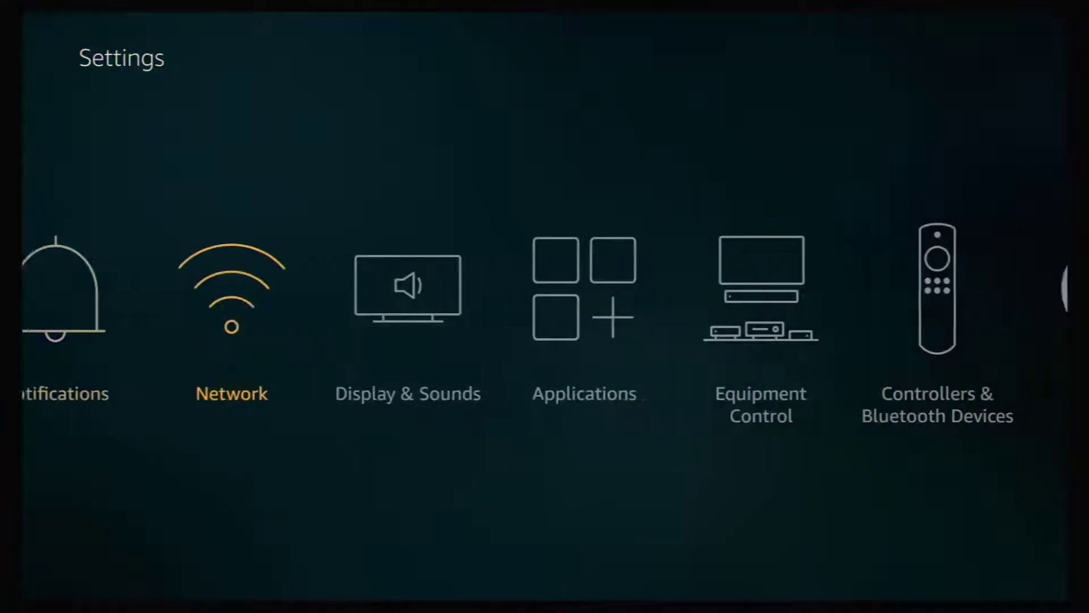
key("Right")
key("Right")
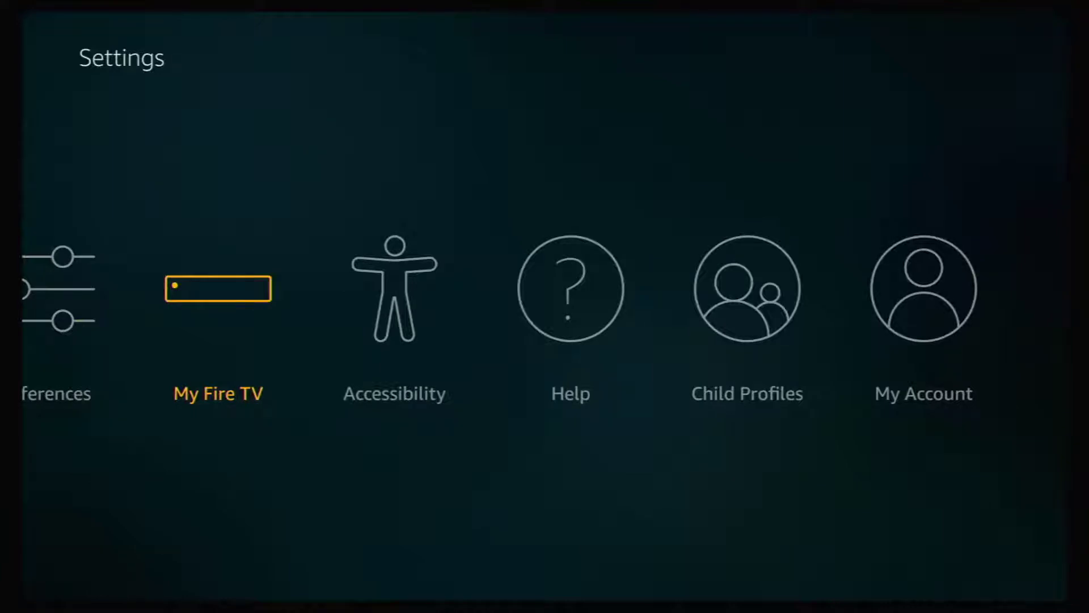
key("Return")
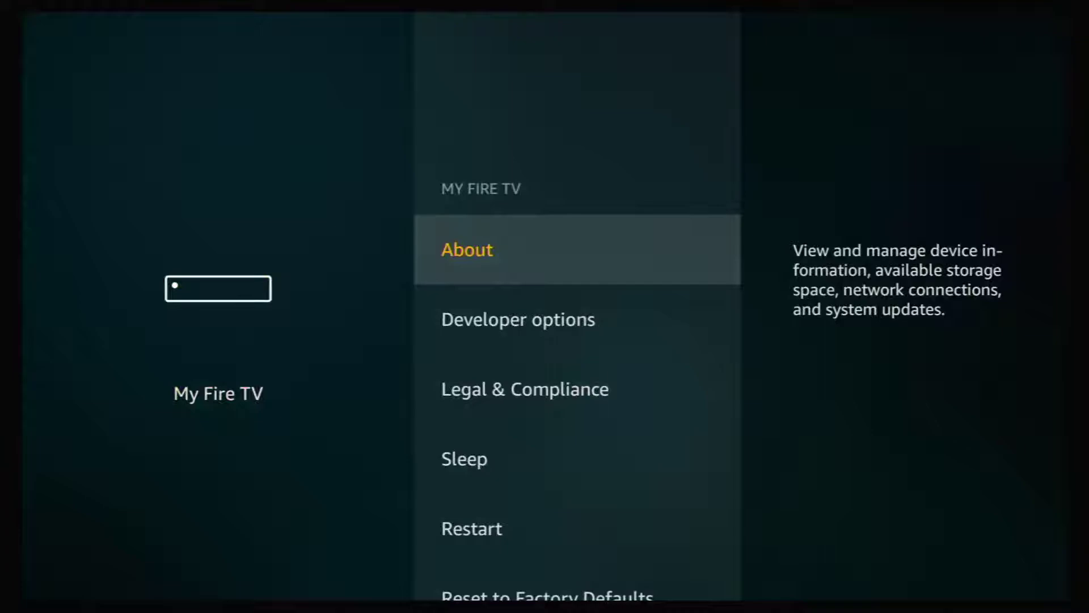
key("Down")
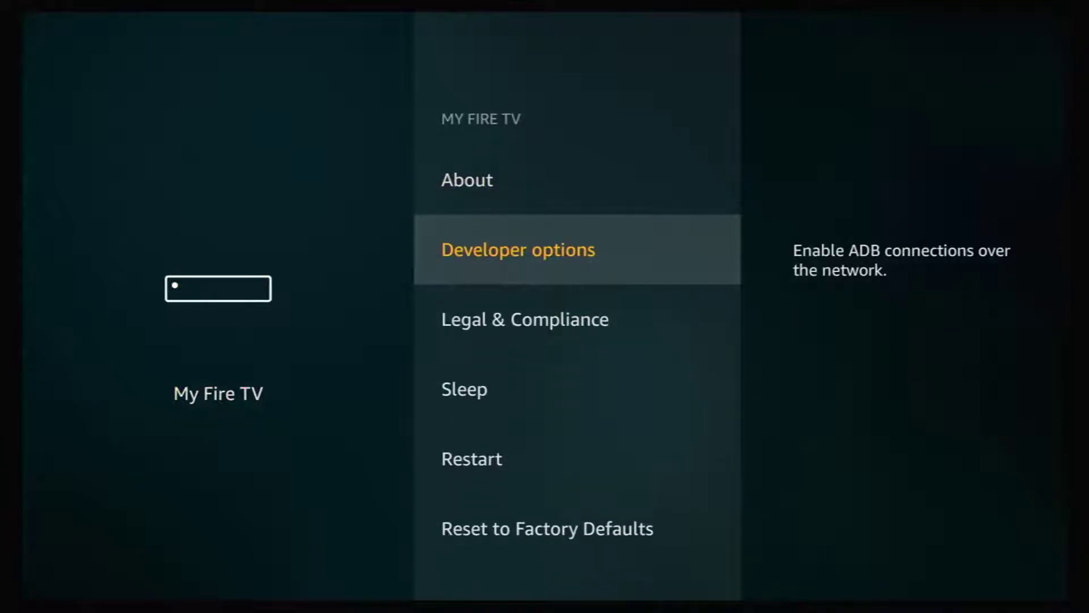
key("Return")
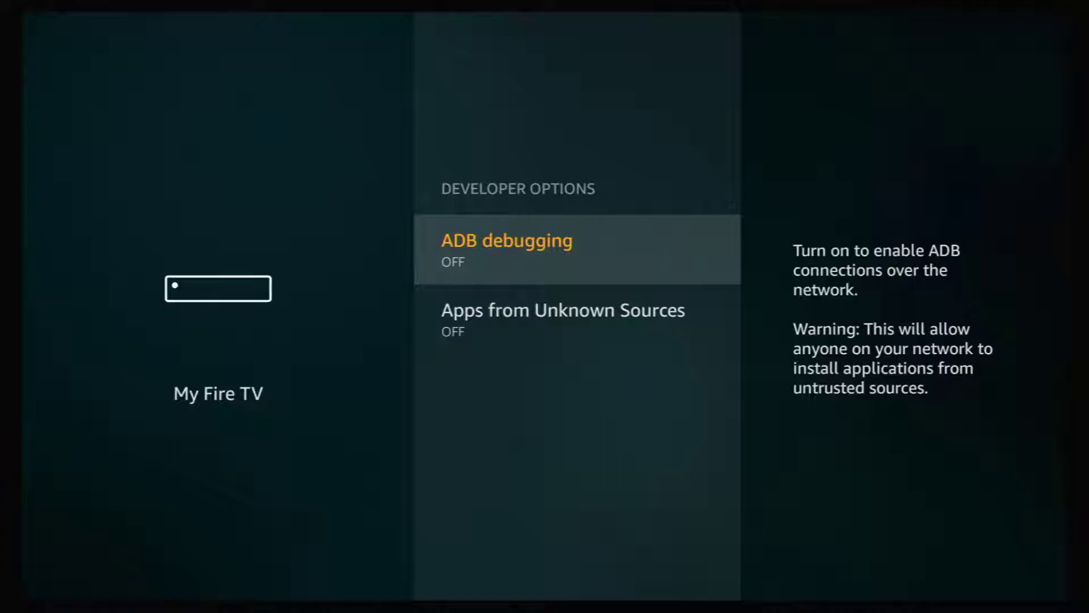
Step: Switch ADB debugging and Apps from Unknown Sources to ON, then back out to the Settings categories
key("Return")
key("Down")
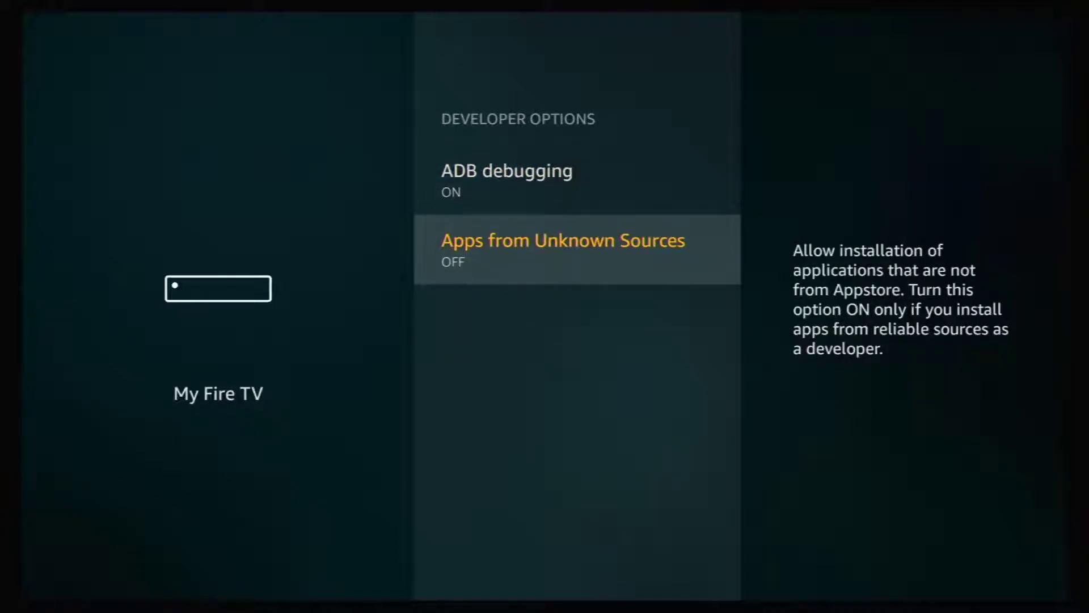
key("Return")
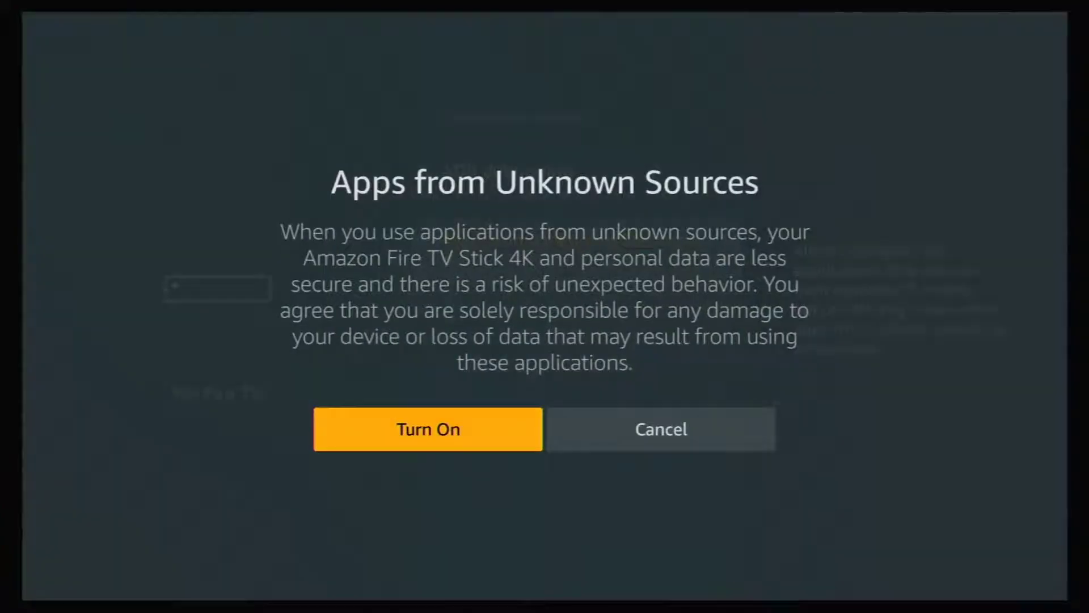
key("Return")
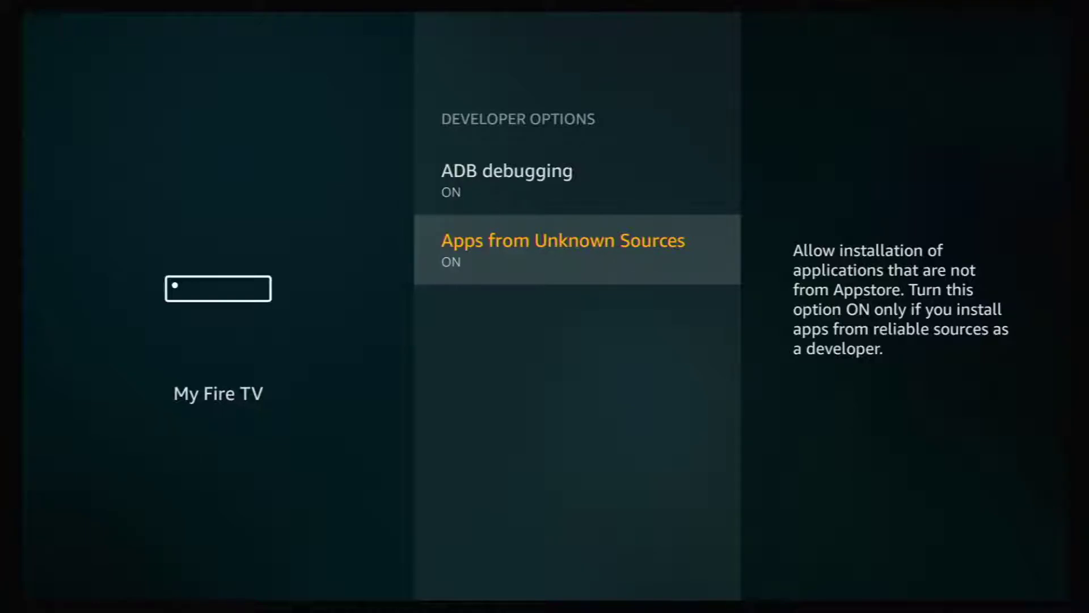
key("Escape")
key("Escape")
key("Left")
key("Left")
key("Left")
key("Left")
key("Left")
key("Left")
key("Left")
key("Left")
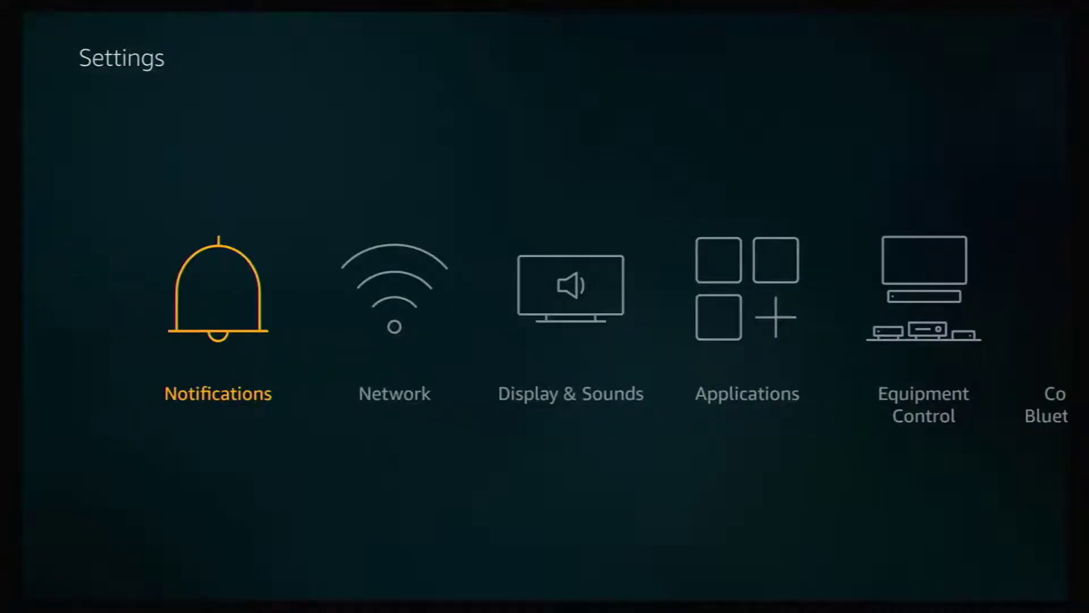
Step: From the Home screen, search by spelling 'Do' and choose the Downloader suggestion
key("Up")
key("Home")
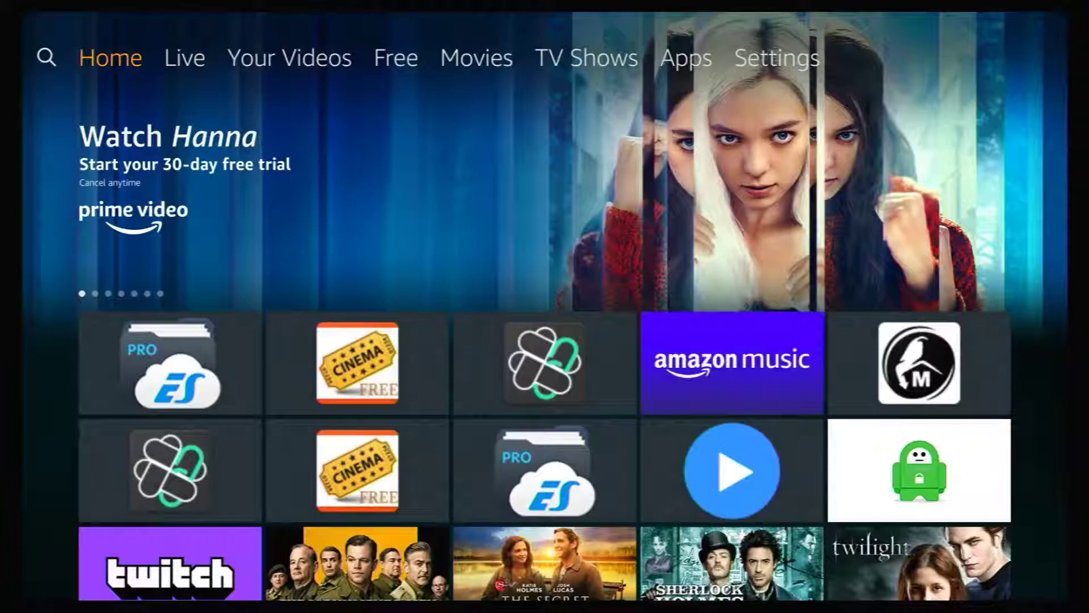
key("Left")
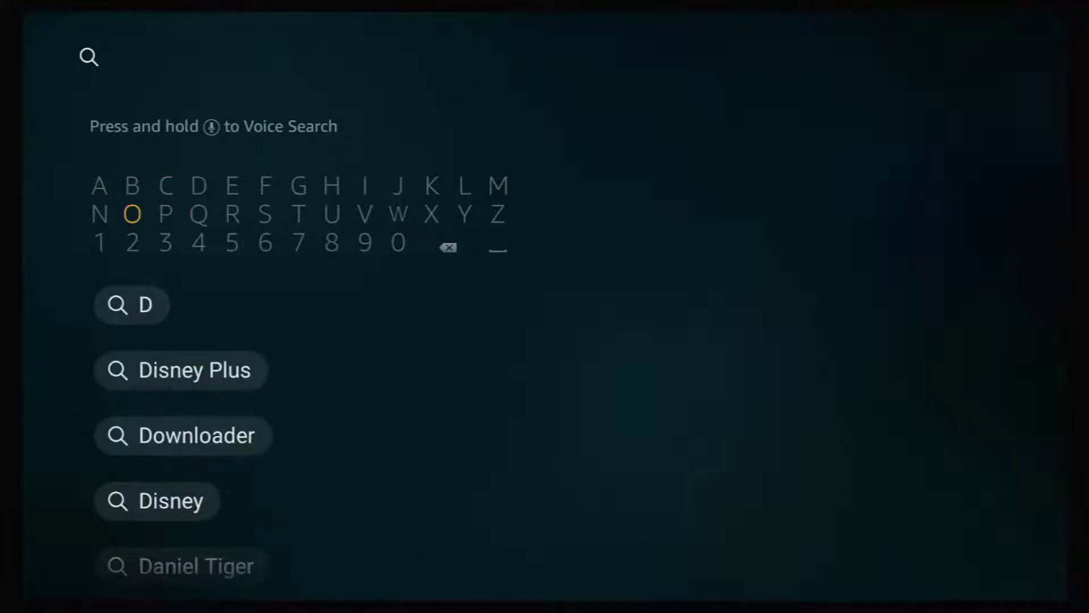
key("Return")
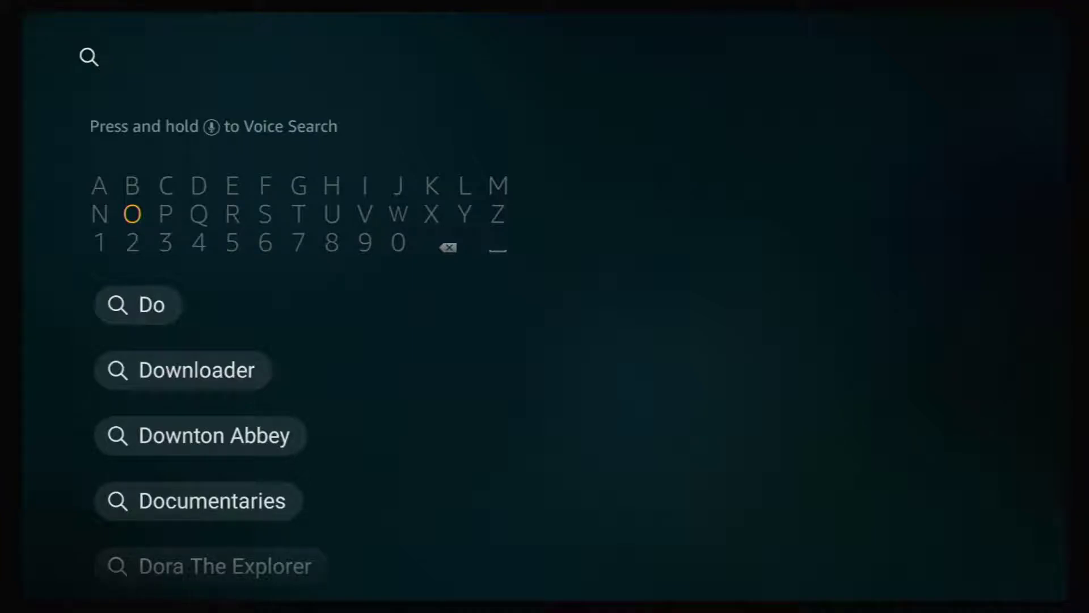
key("Down")
key("Down")
key("Down")
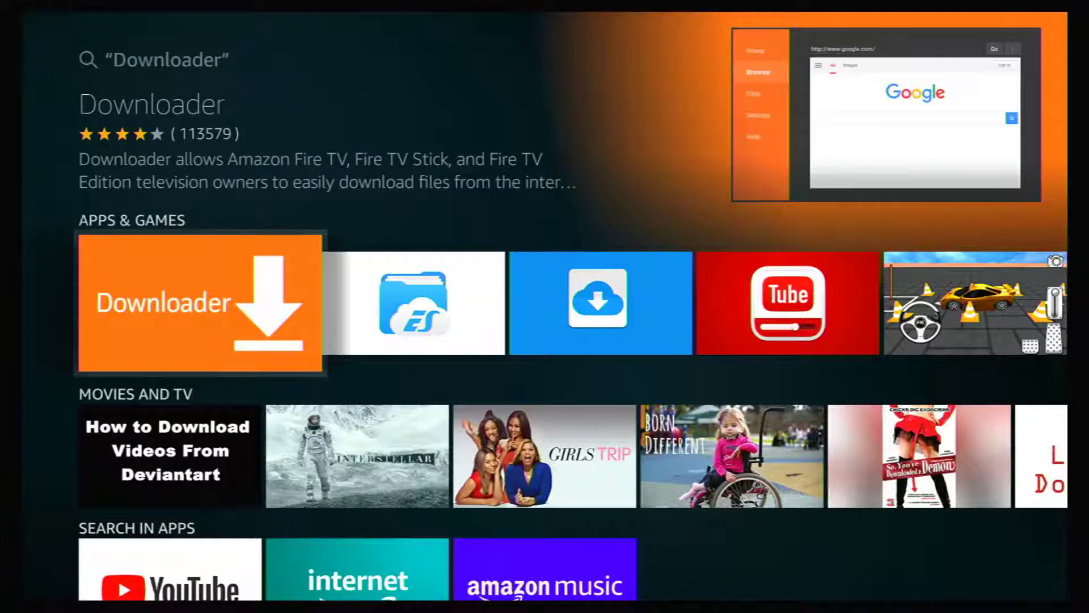
Step: Open the Downloader tile, download it, and launch it once installed
key("Return")
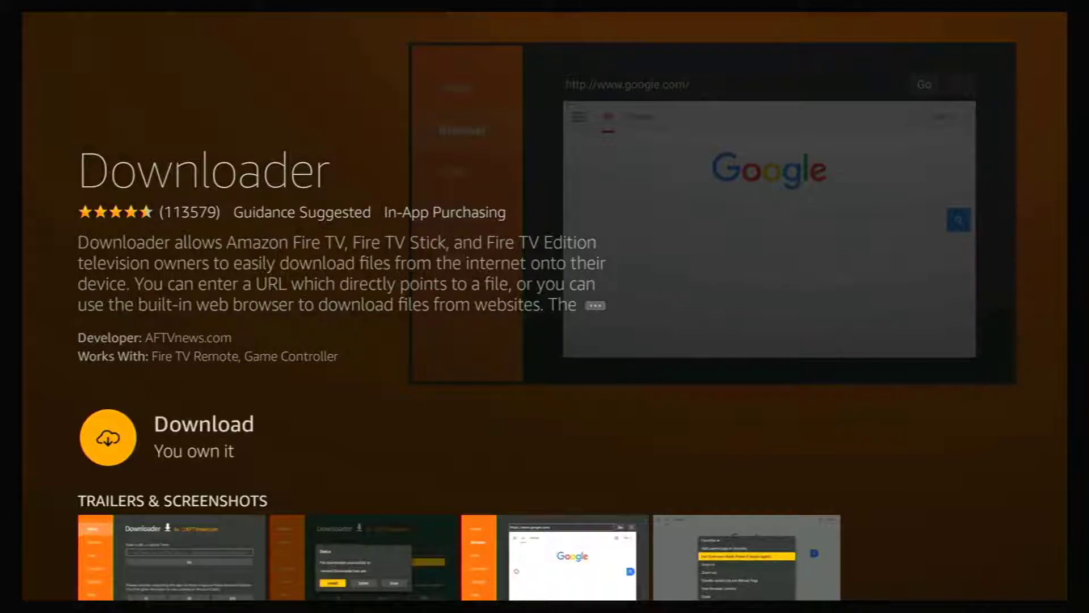
key("Return")
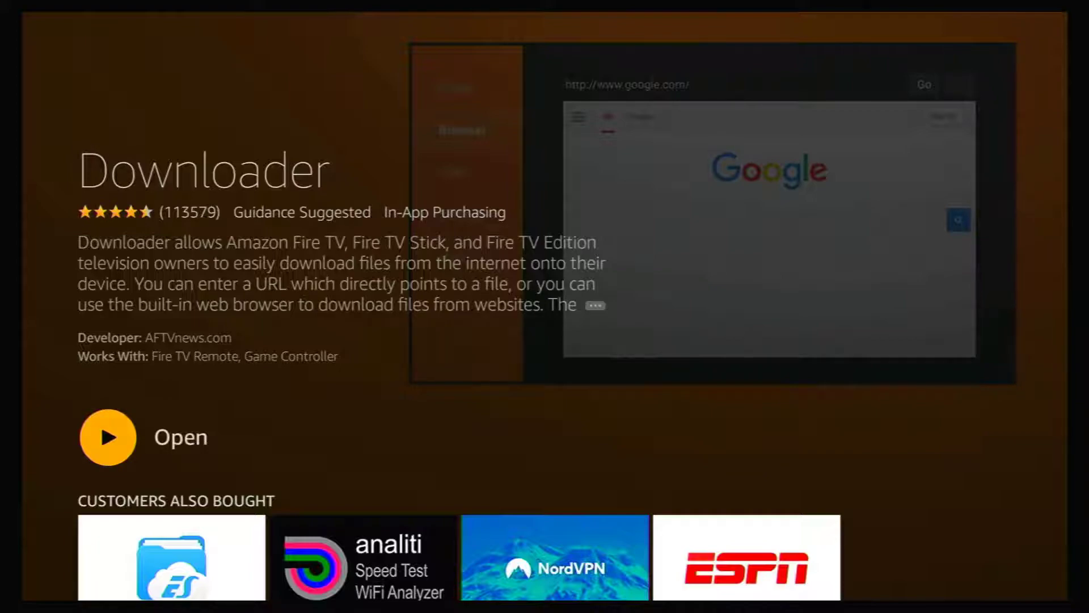
key("Return")
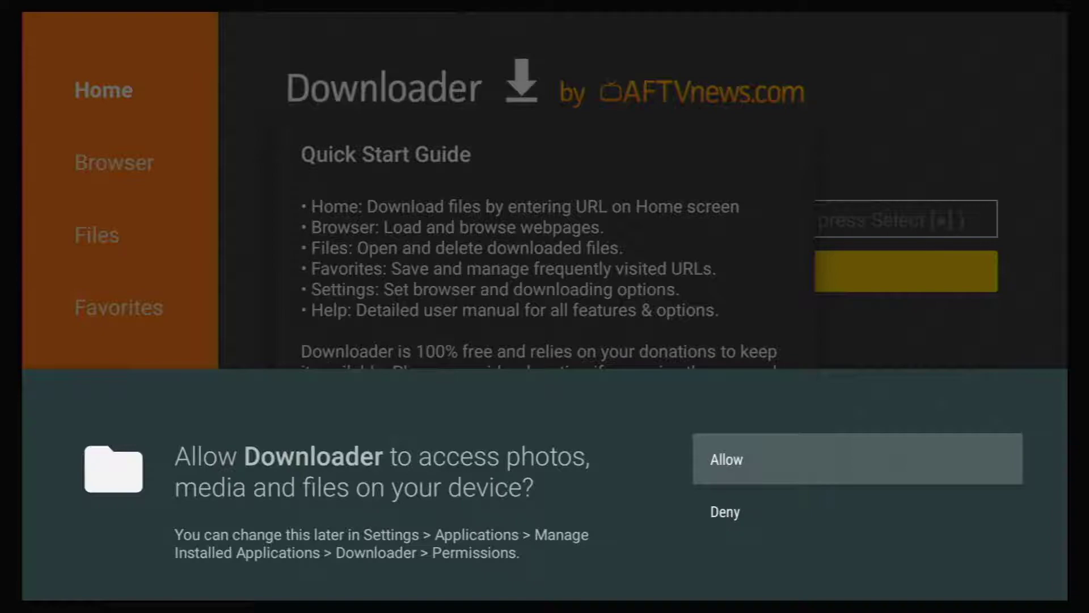
Step: Allow Downloader access to photos, media and files, and dismiss the Quick Start Guide
key("Return")
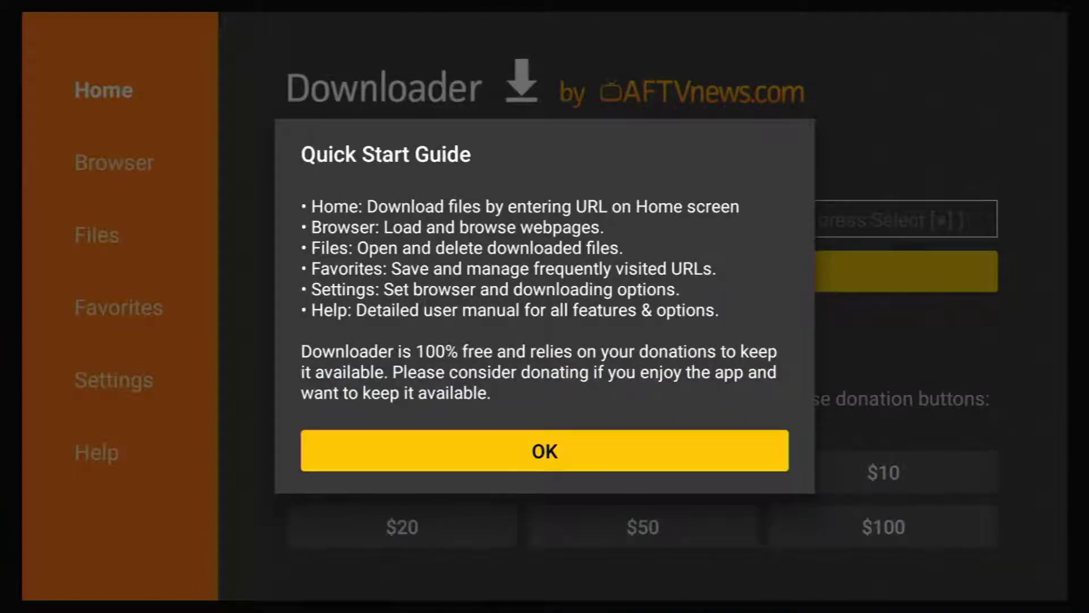
key("Return")
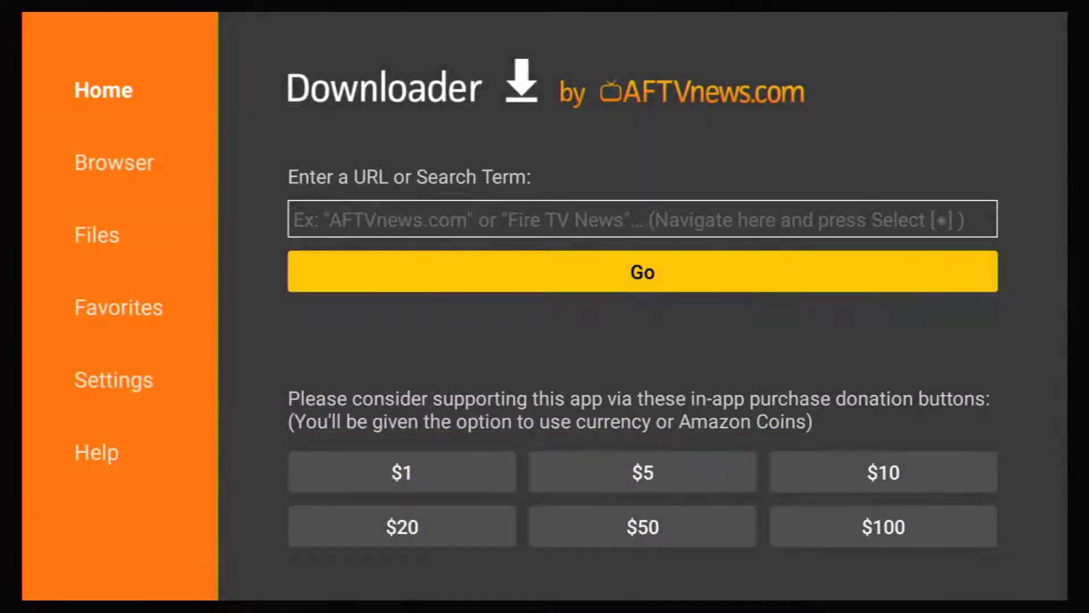
key("Left")
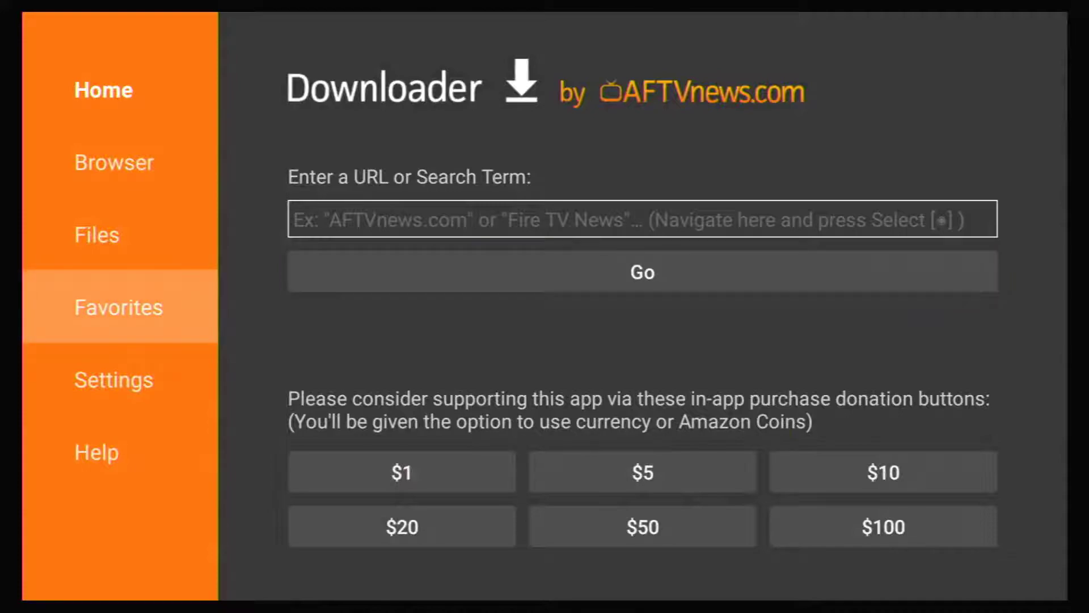
key("Down")
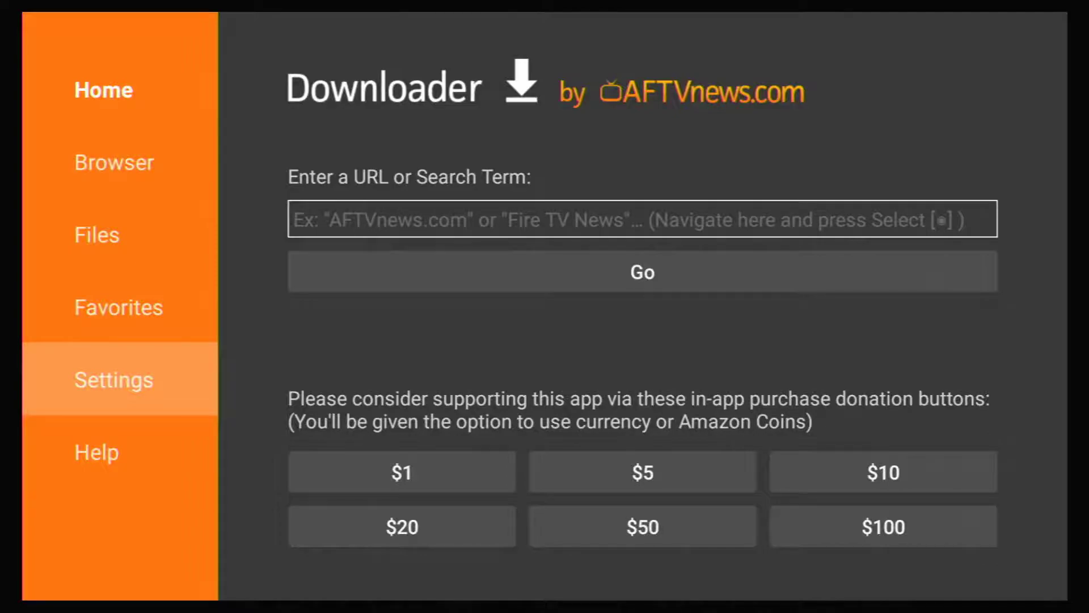
Step: In Downloader's Settings, turn on Enable JavaScript and answer Yes to the JavaScript Warning
key("Return")
key("Right")
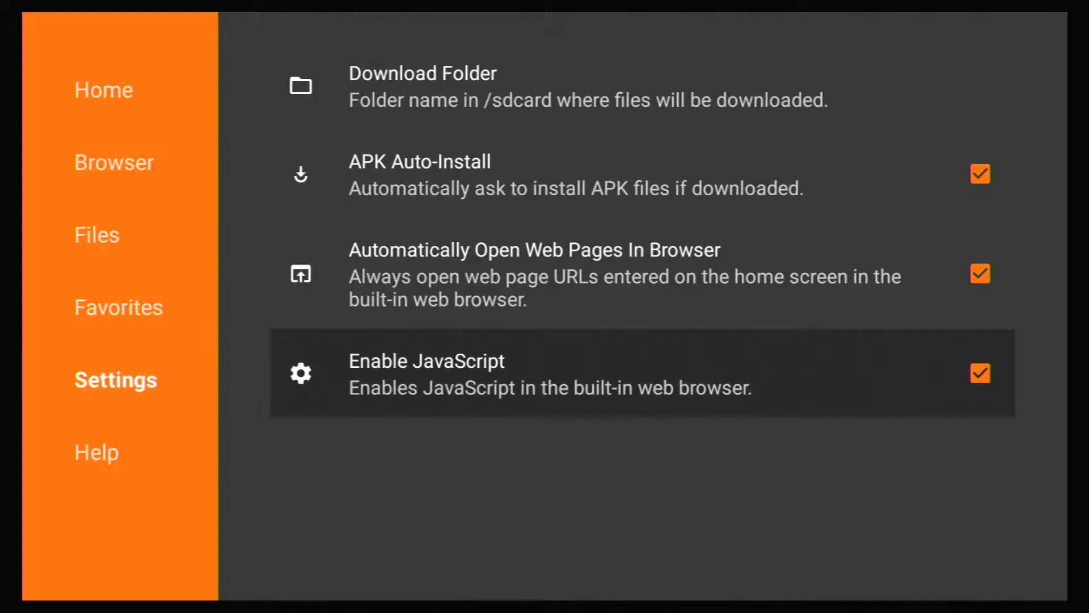
key("Return")
key("Return")
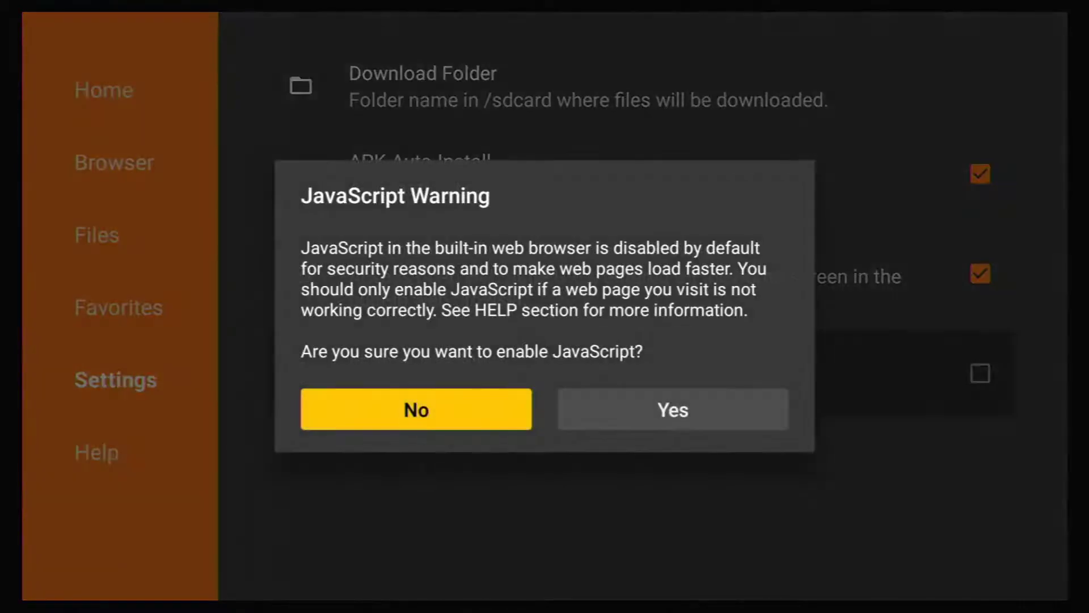
key("Right")
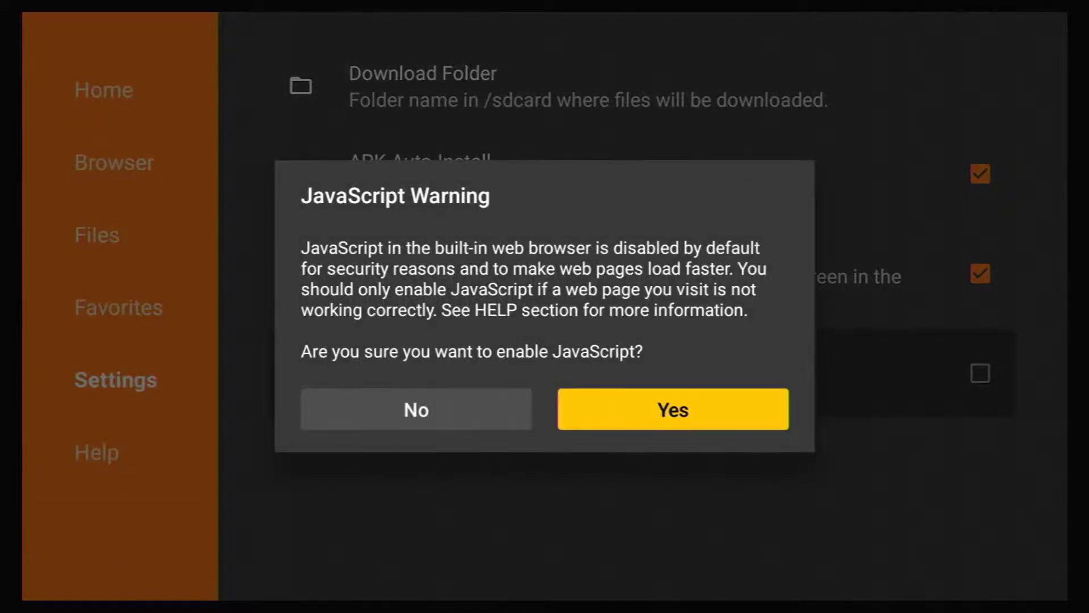
key("Return")
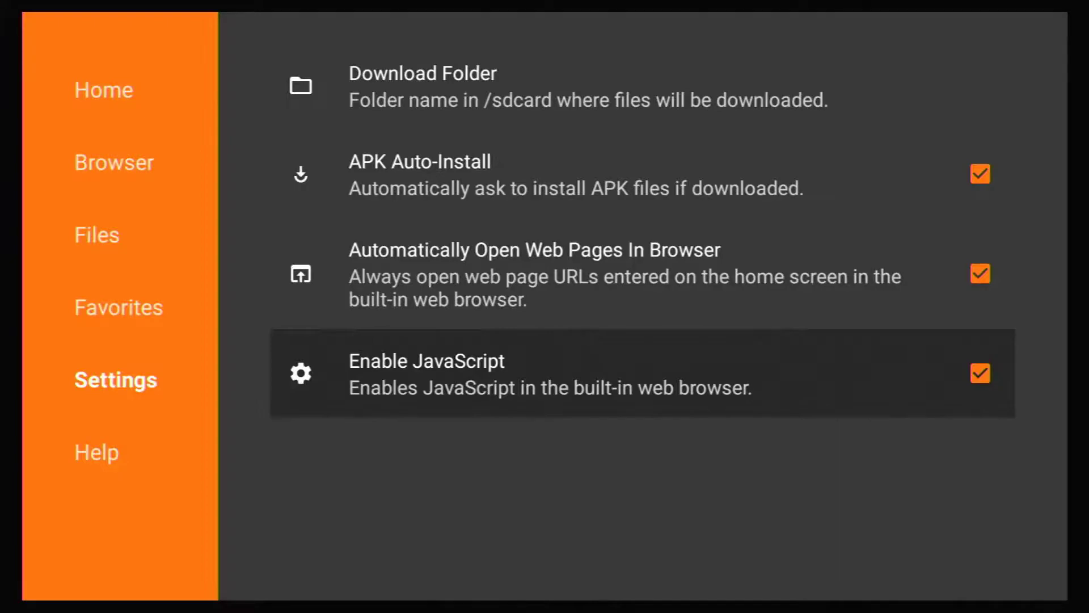
key("Escape")
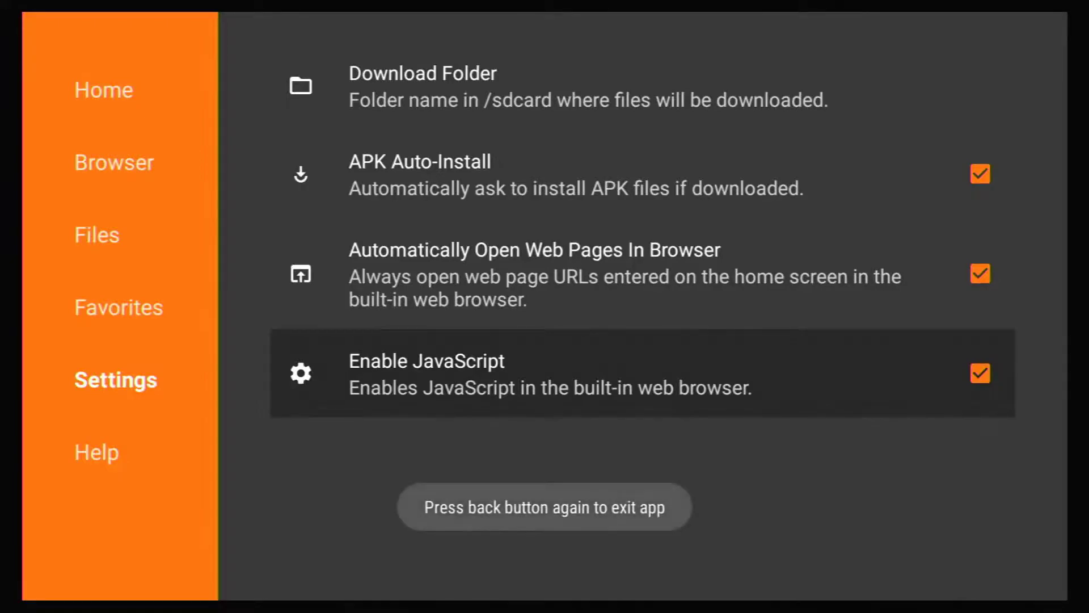